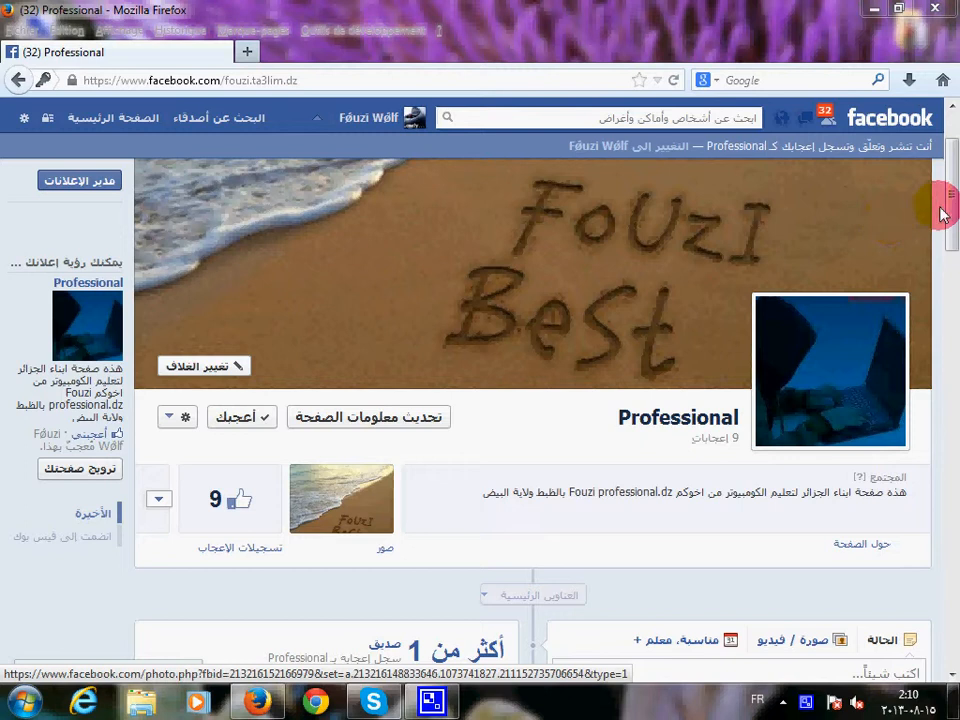
Minimize the browser window with the Facebook page to reach the desktop
drag(953, 192, 953, 190)
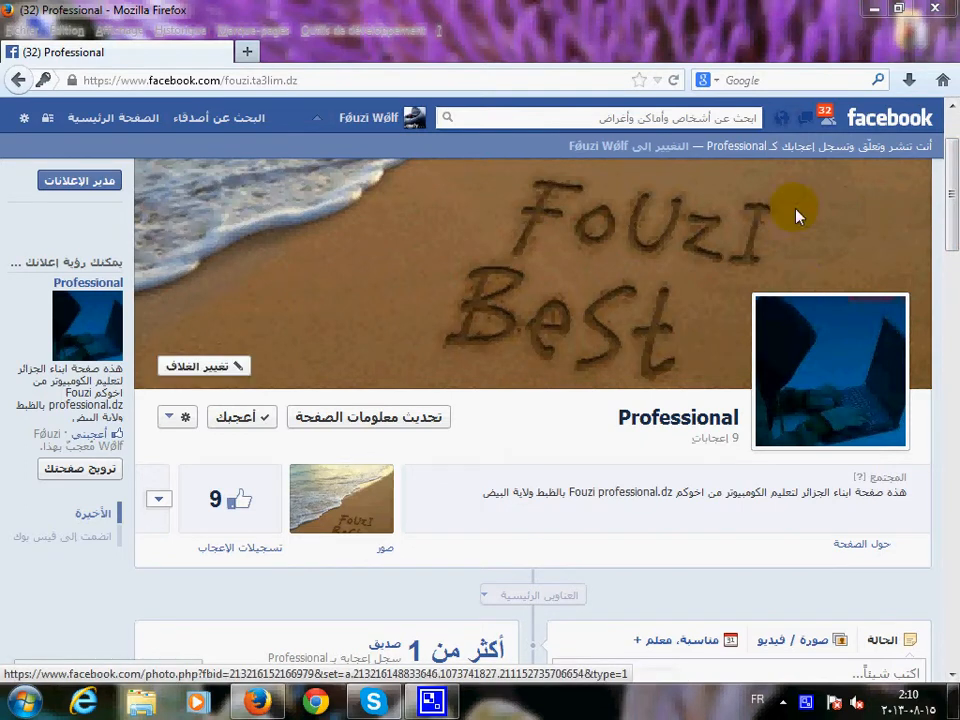
click(551, 419)
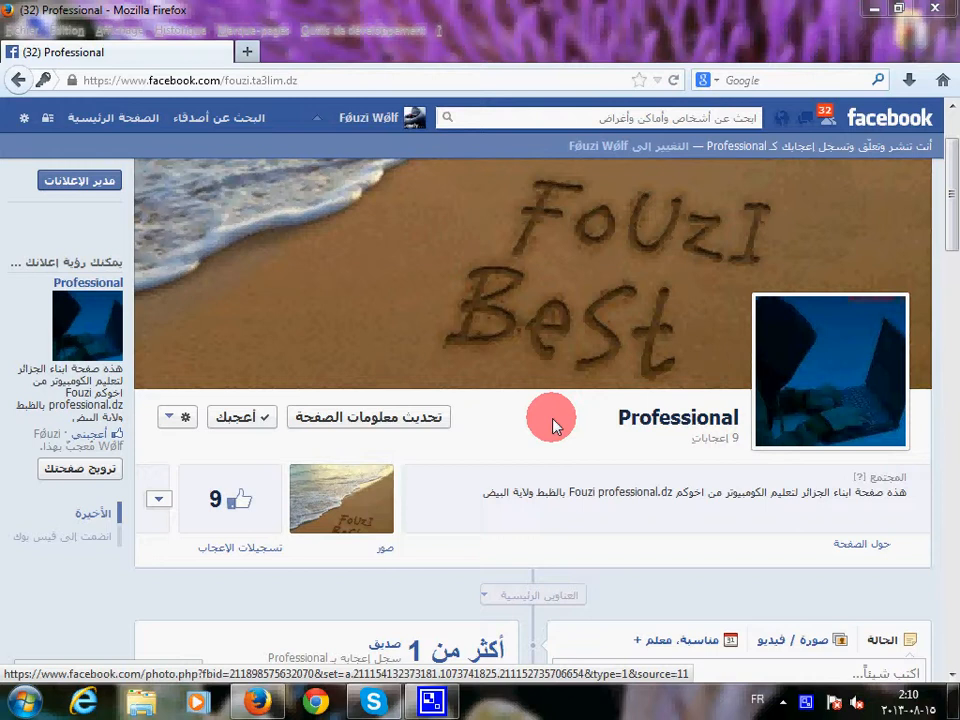
click(868, 9)
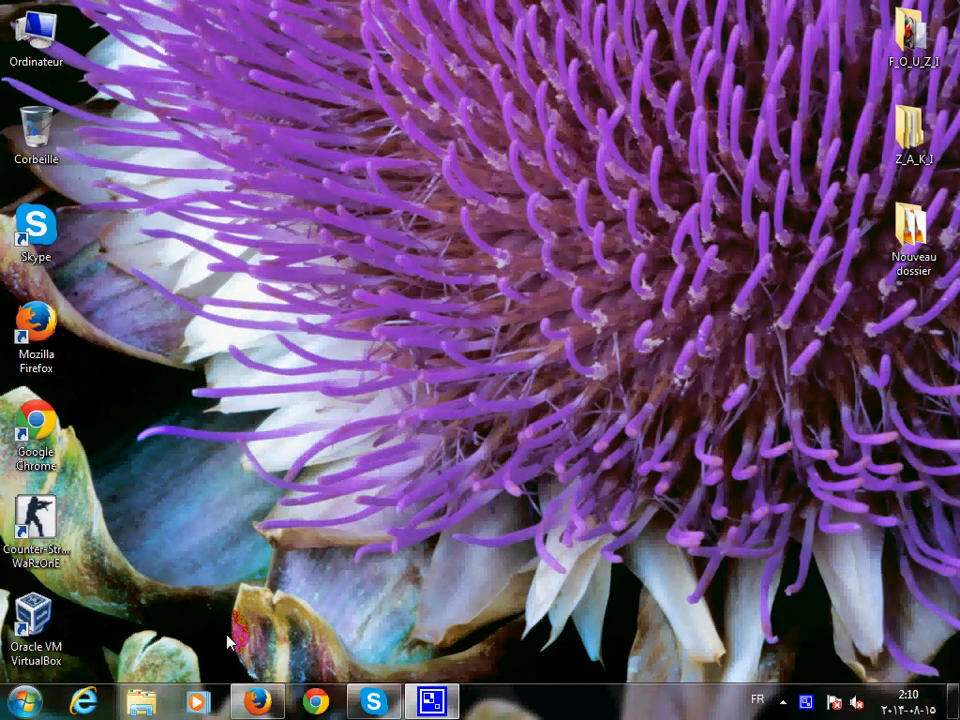
click(327, 550)
Launch the System Configuration utility by running msconfig from the Run dialog's command history
key(super+r)
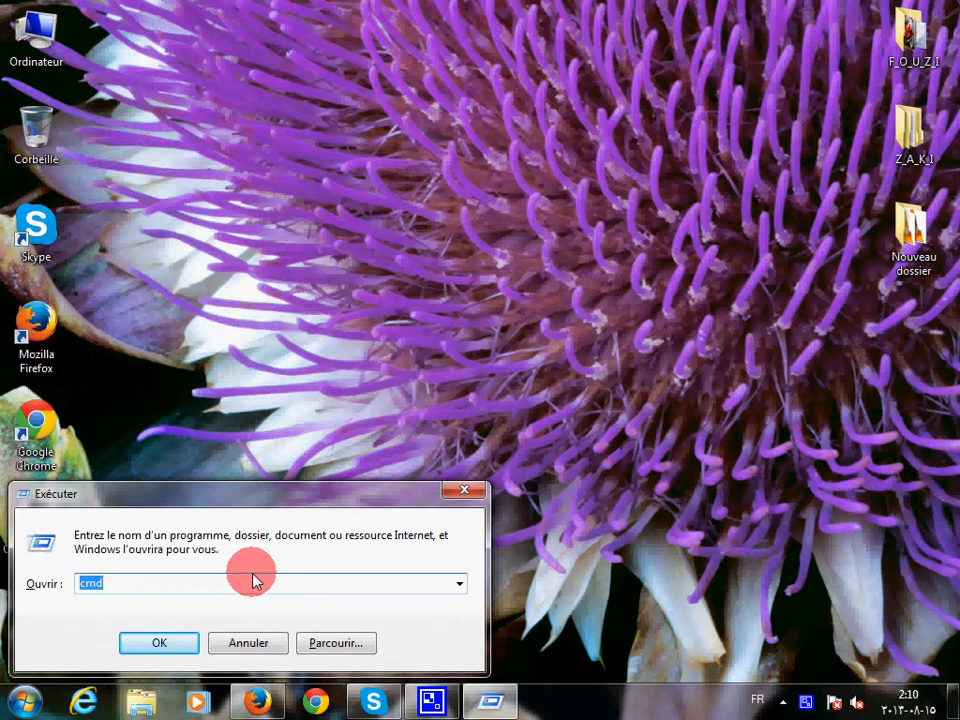
click(460, 583)
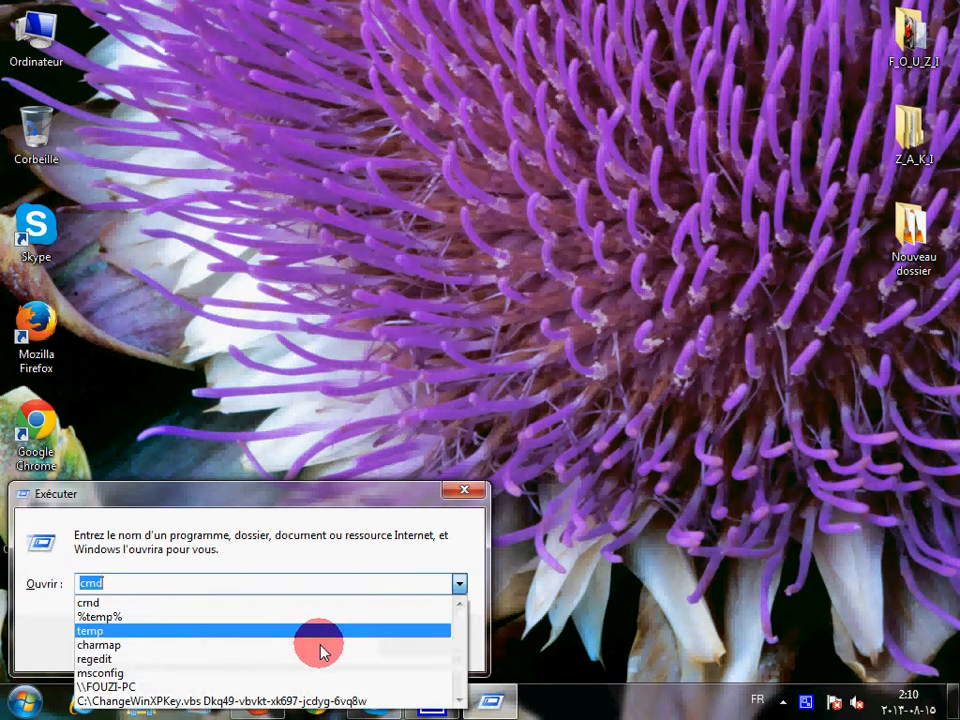
click(305, 673)
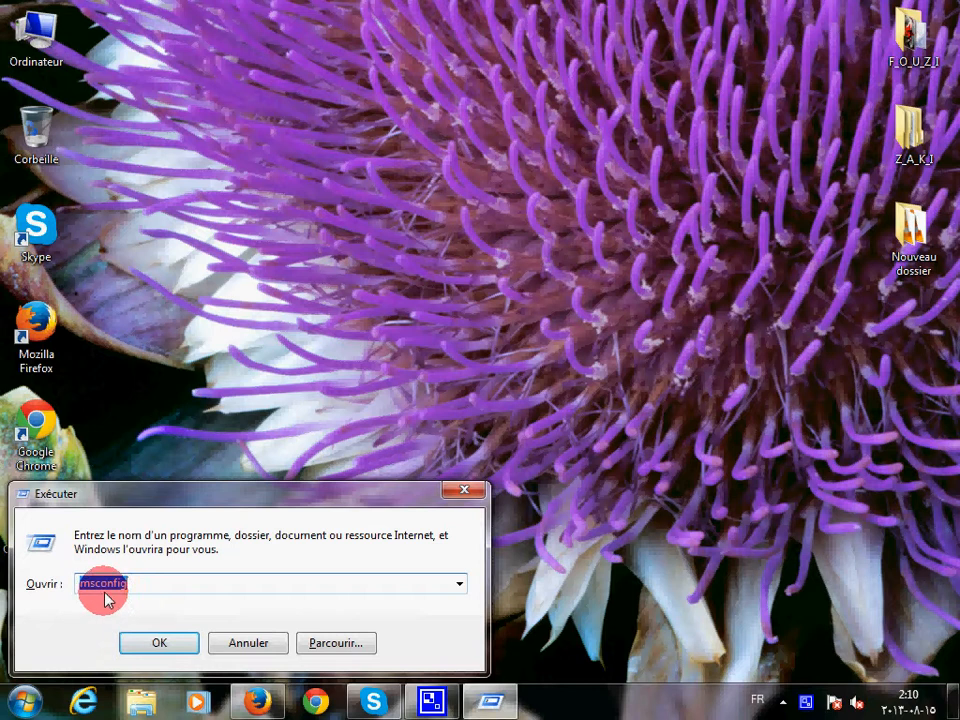
click(166, 644)
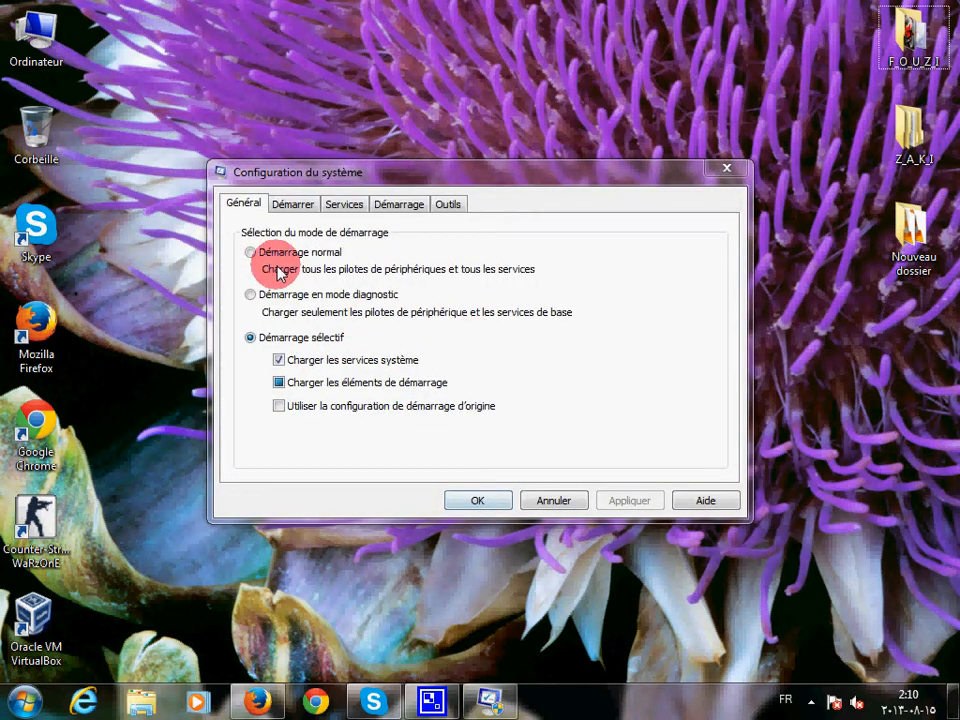
In the advanced boot options for Windows 7, enable the processor count setting and set it to 2
click(294, 206)
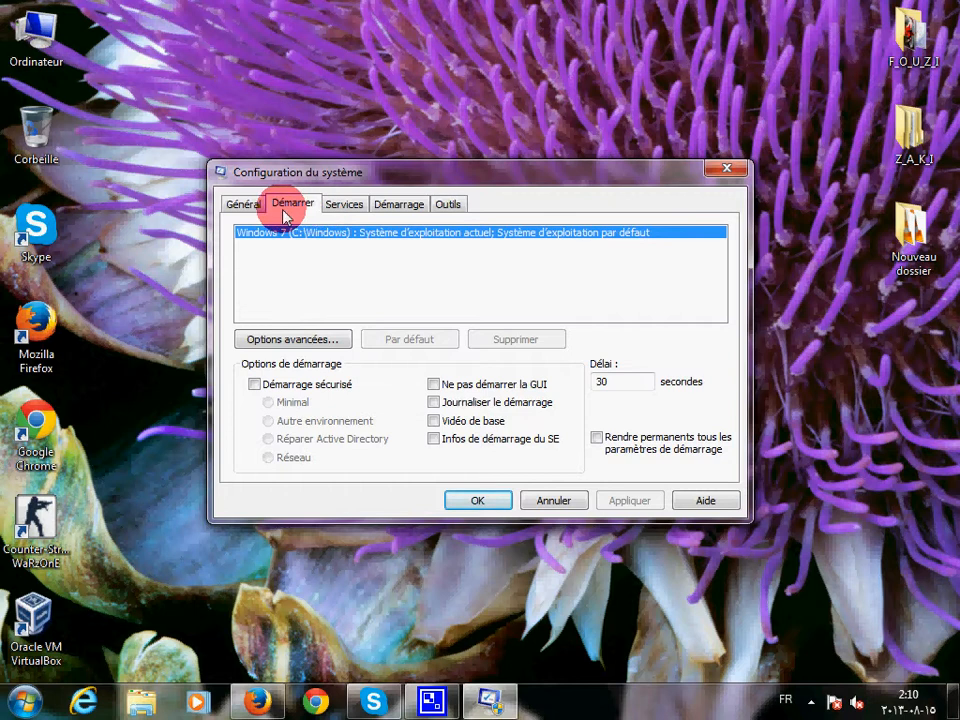
click(300, 341)
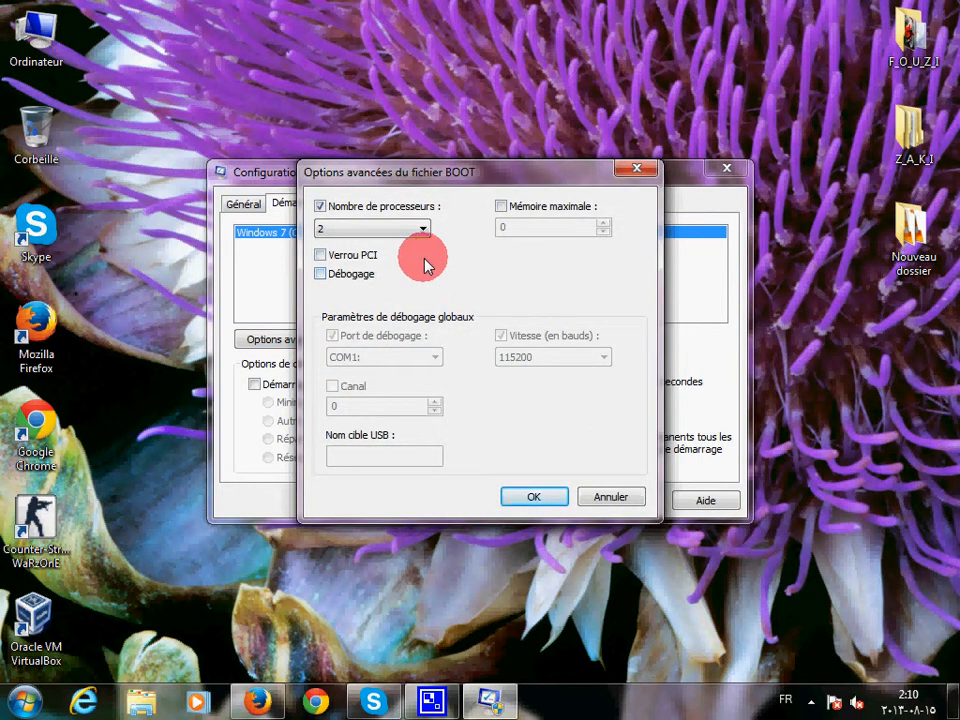
click(420, 230)
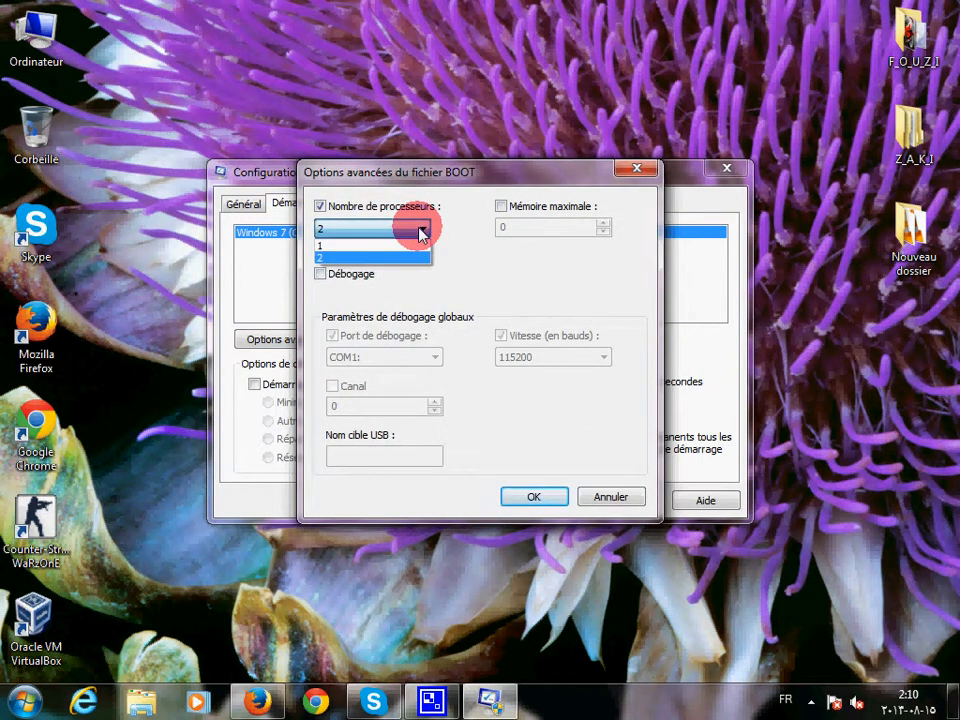
click(414, 258)
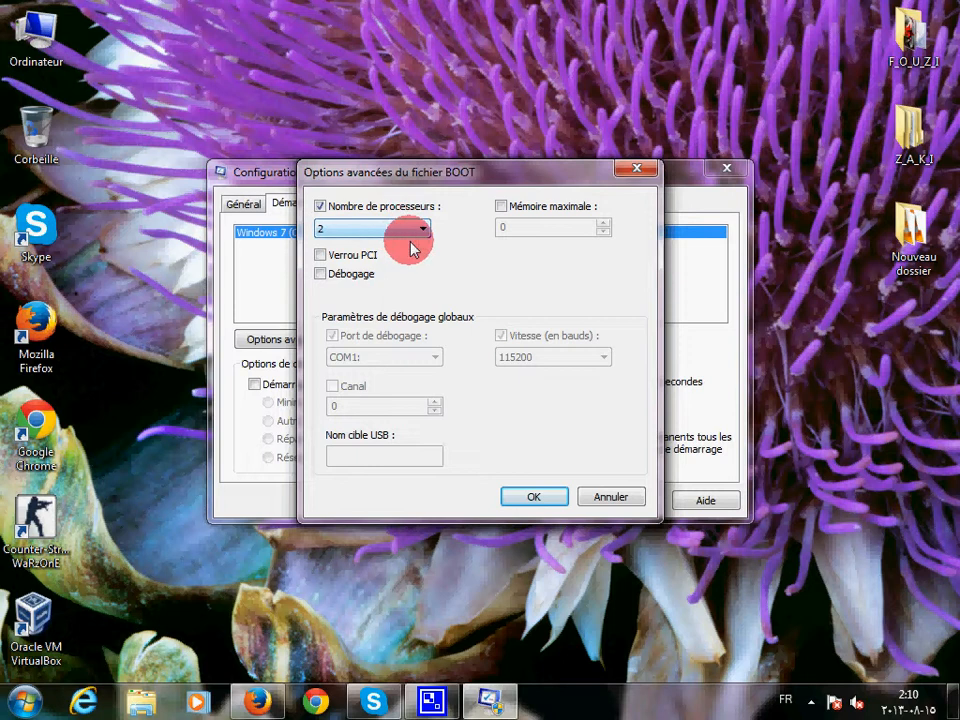
click(321, 206)
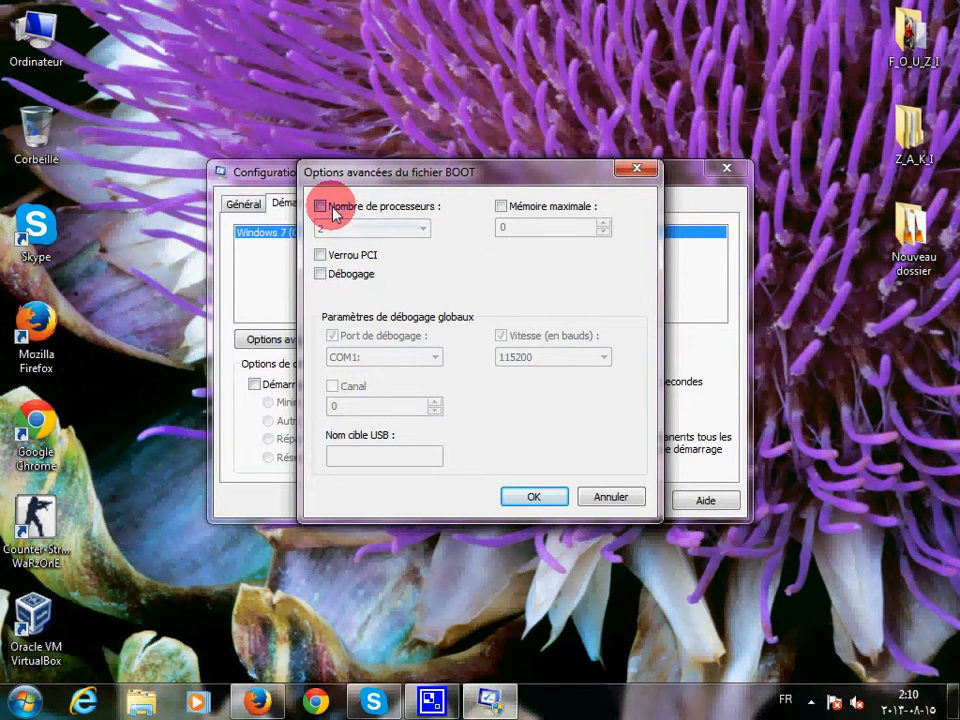
click(345, 209)
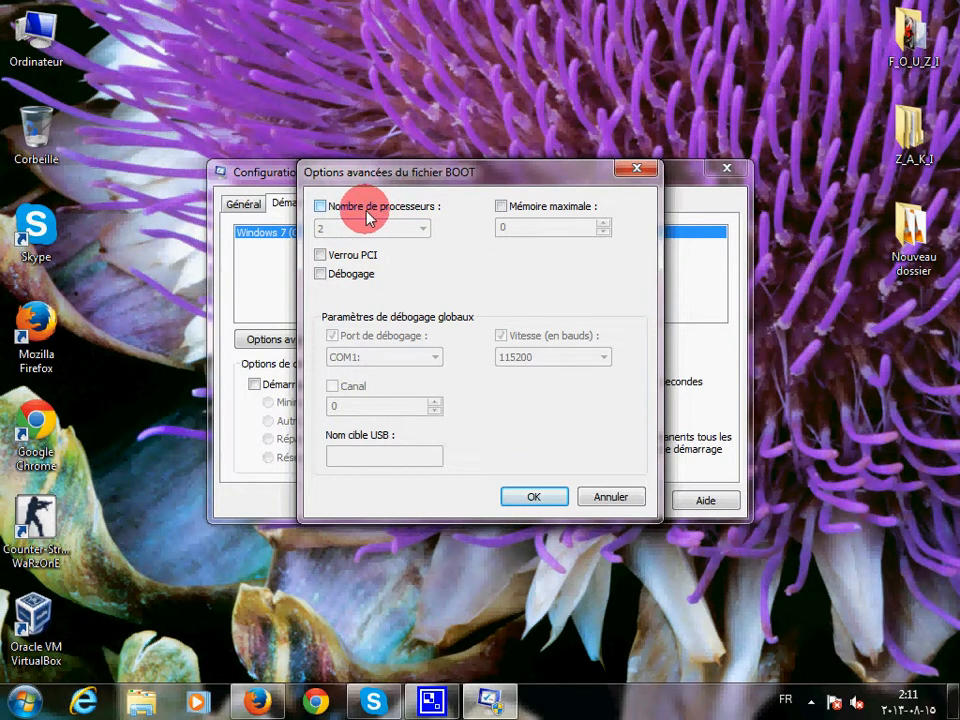
click(321, 208)
click(392, 227)
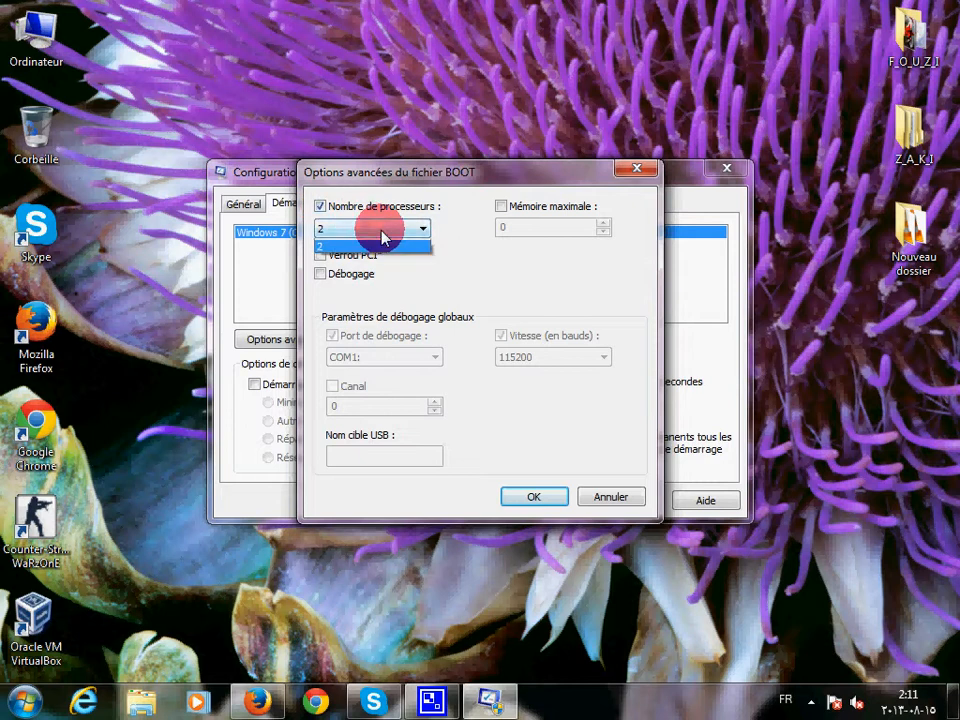
click(372, 262)
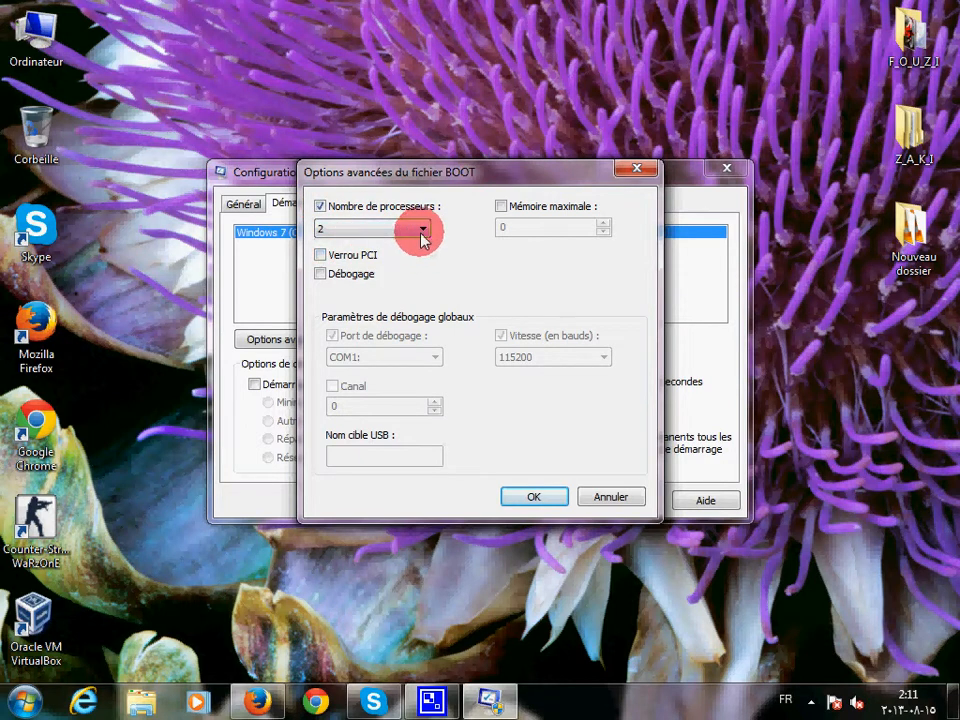
click(401, 227)
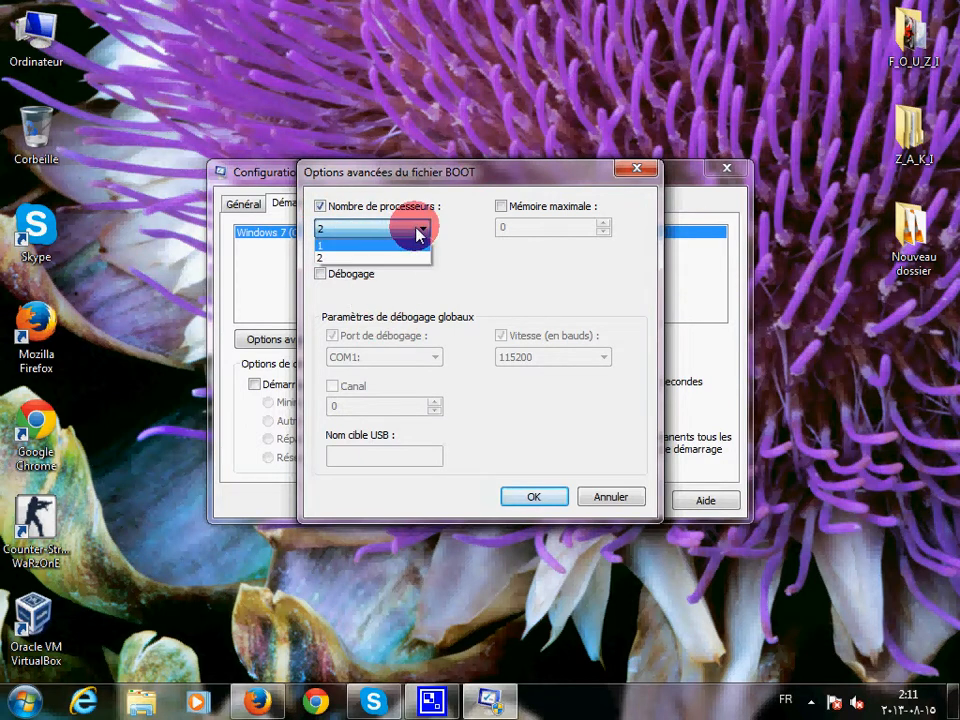
click(419, 258)
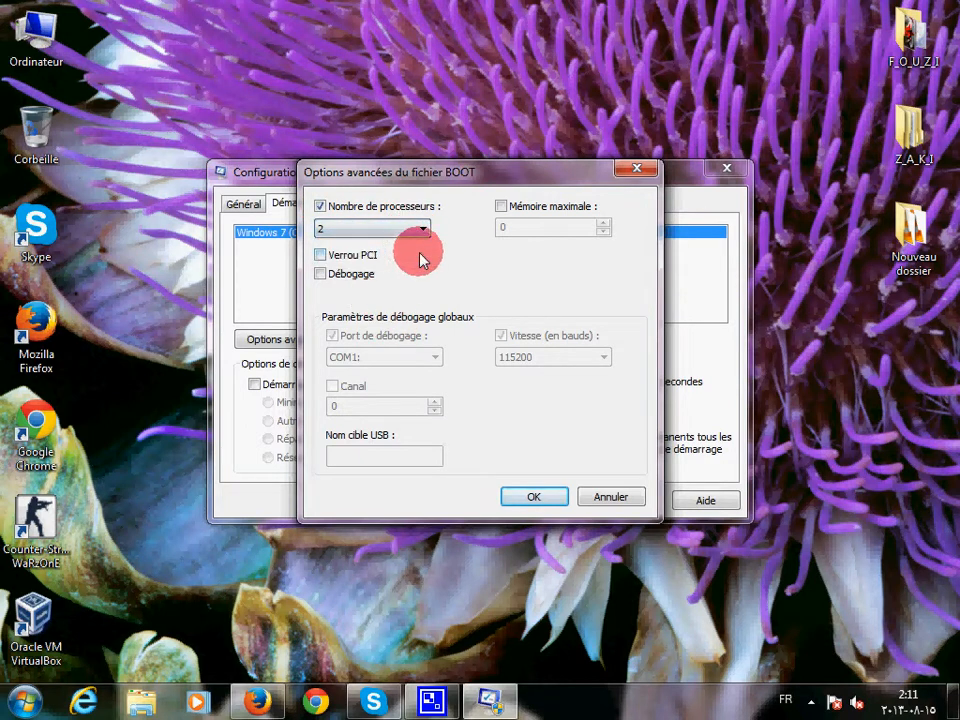
Accept and apply the boot configuration changes, and exit System Configuration without restarting the computer
click(538, 498)
click(619, 500)
click(476, 501)
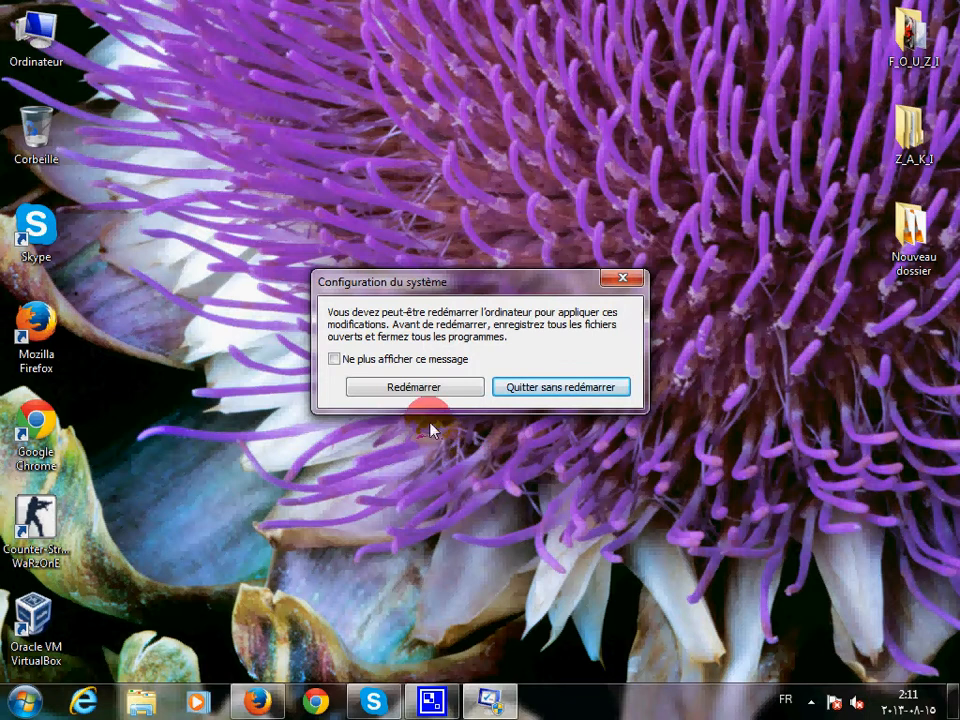
click(516, 398)
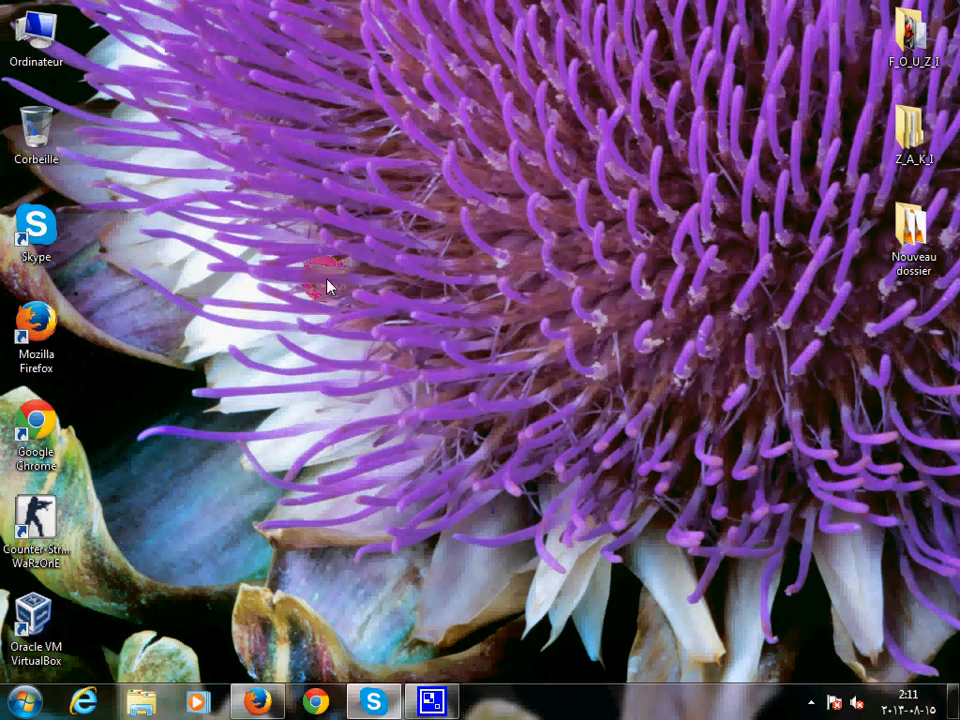
Refresh the desktop four times
right_click(327, 287)
click(360, 339)
right_click(315, 283)
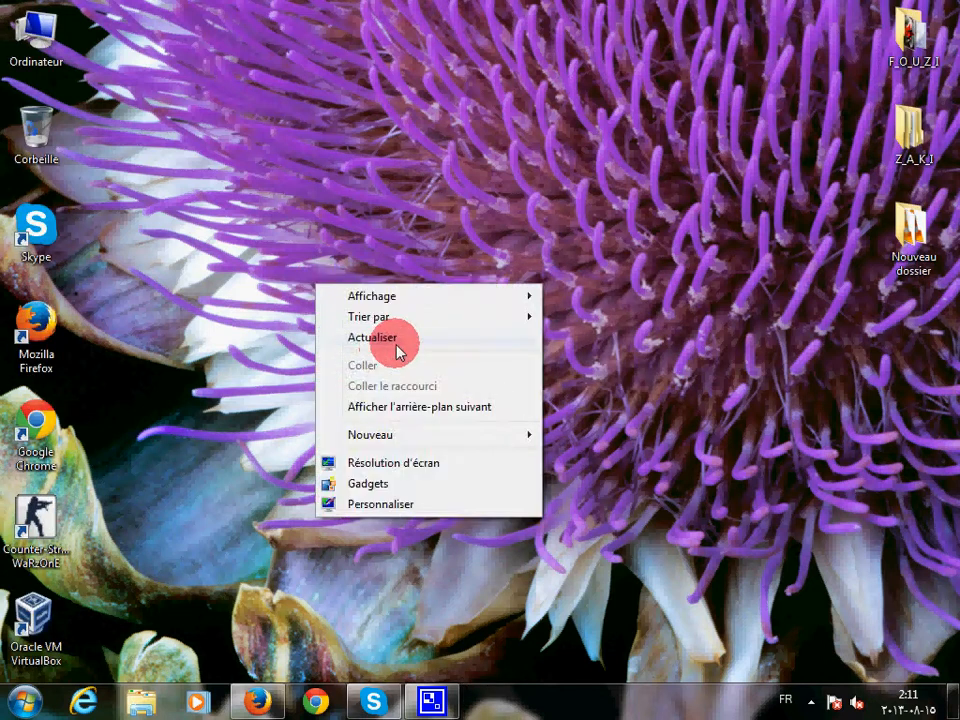
click(396, 344)
right_click(214, 221)
click(285, 276)
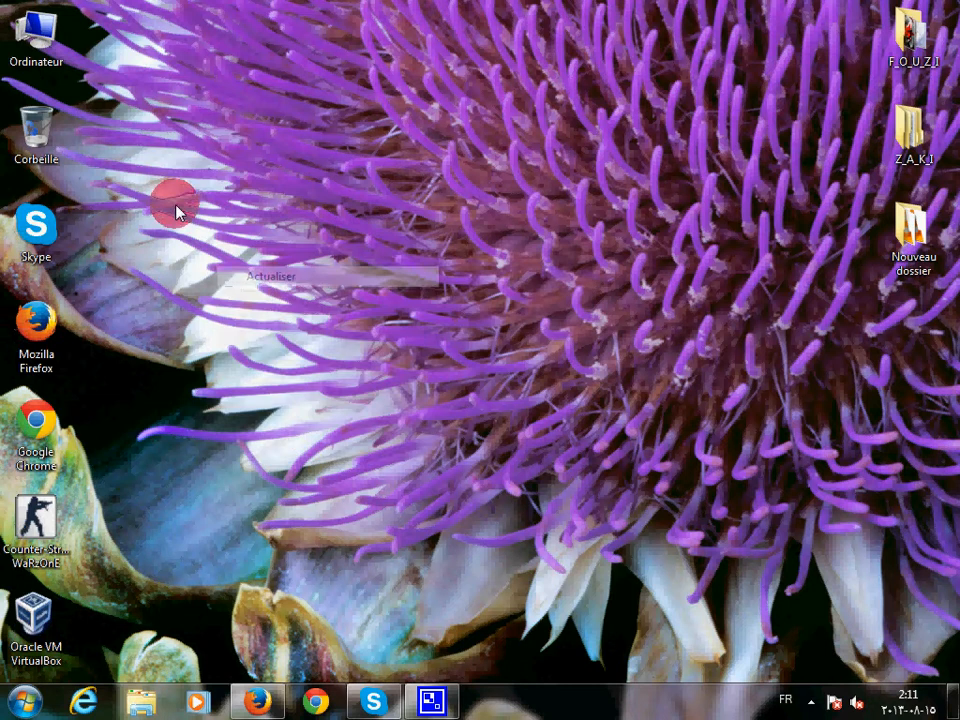
right_click(240, 185)
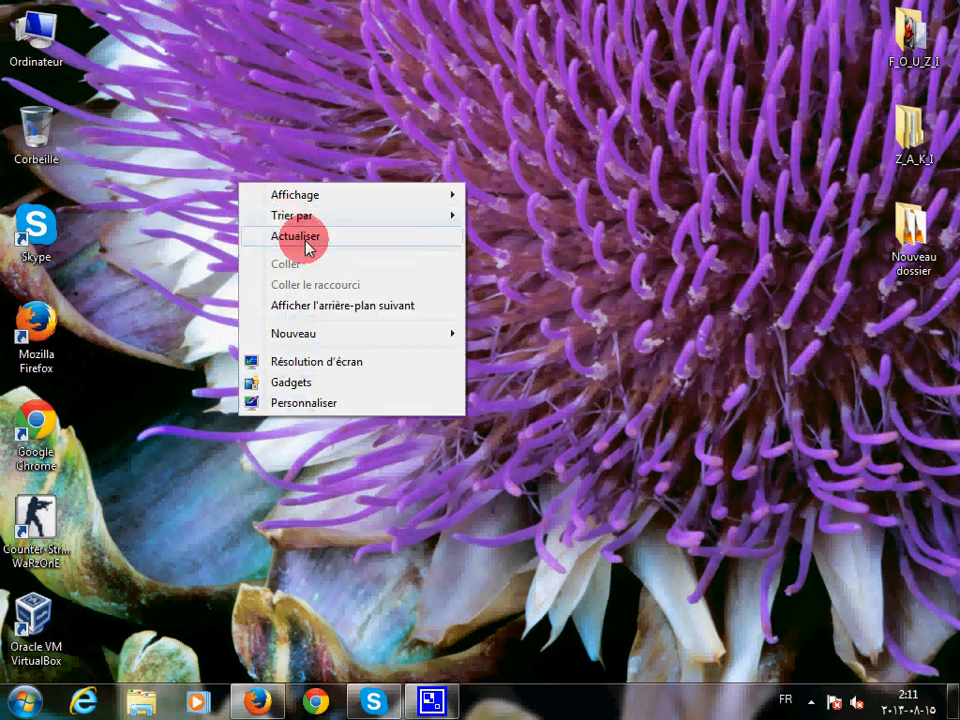
click(308, 248)
Open the properties of local disk C: from the Computer window and start Disk Cleanup on it
double_click(57, 59)
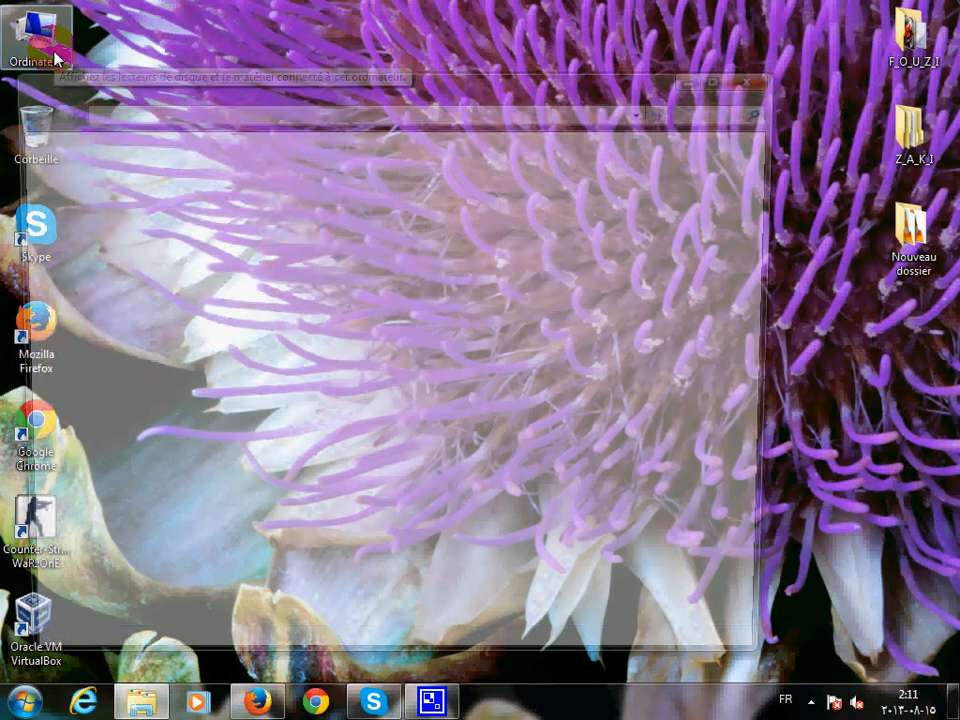
click(275, 200)
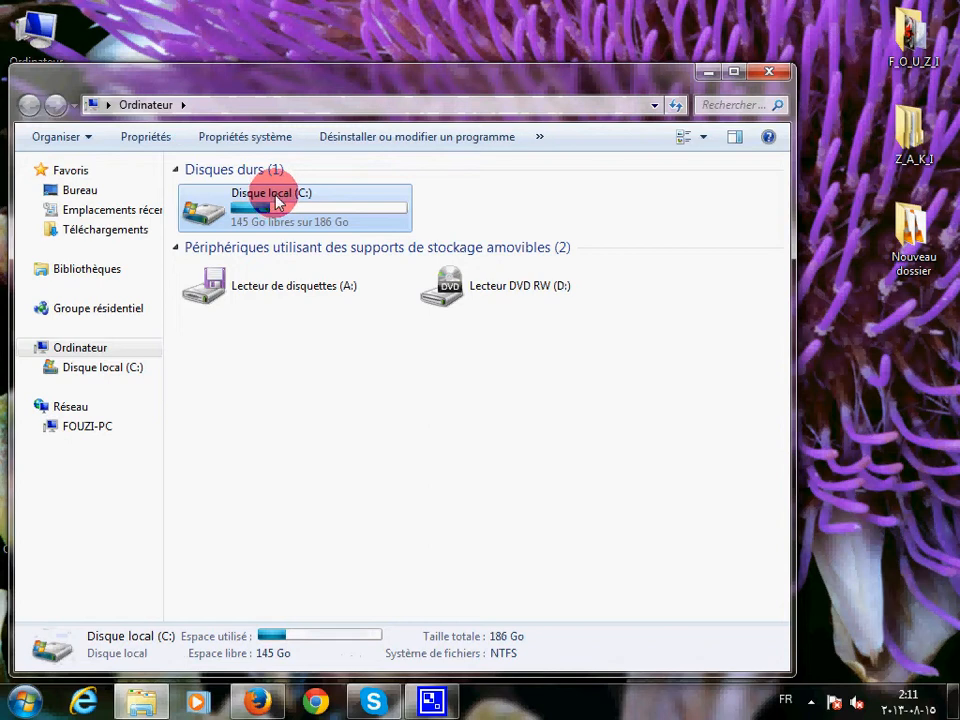
right_click(272, 198)
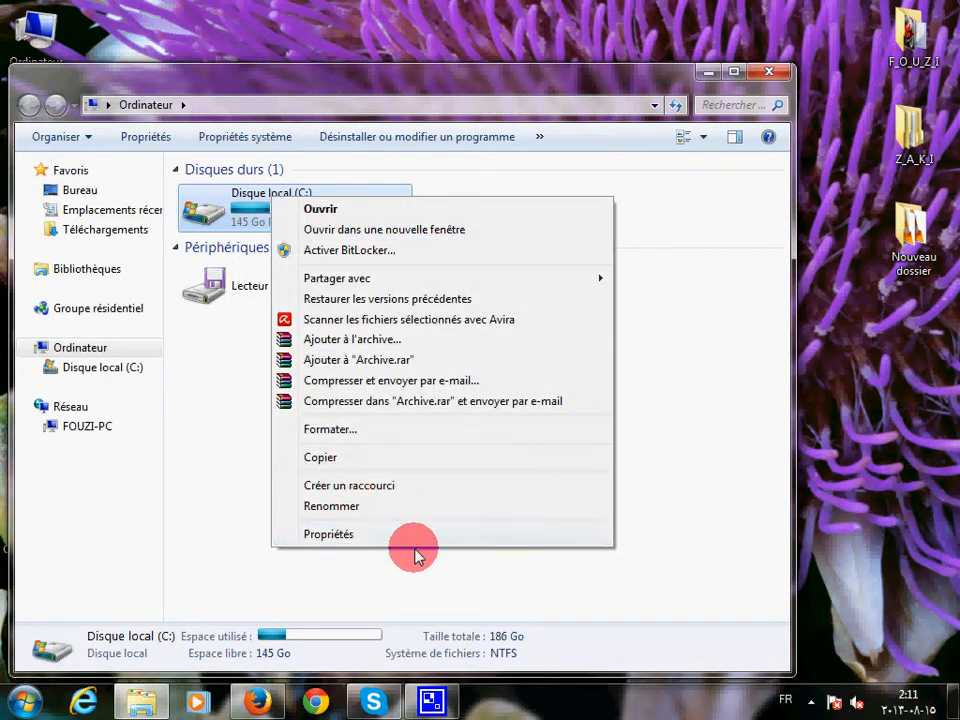
click(366, 541)
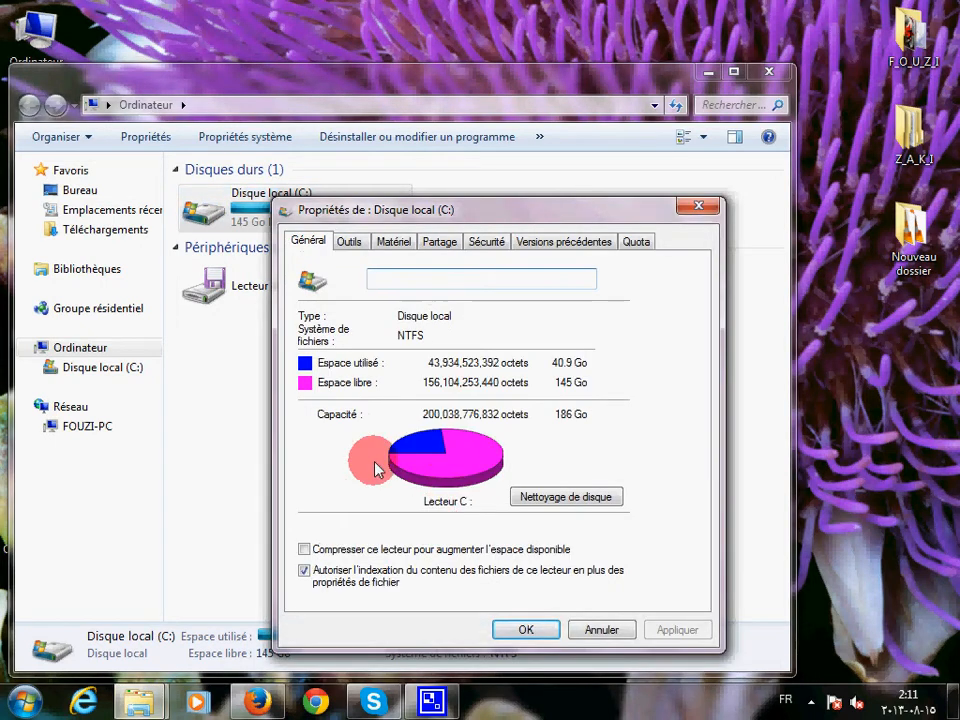
click(593, 507)
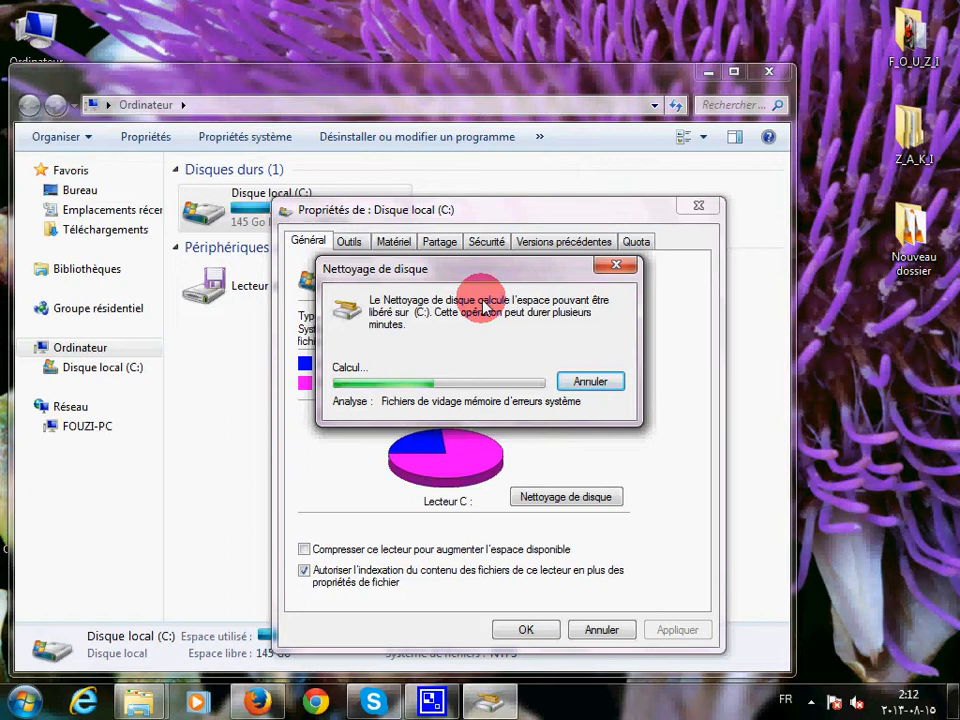
click(451, 708)
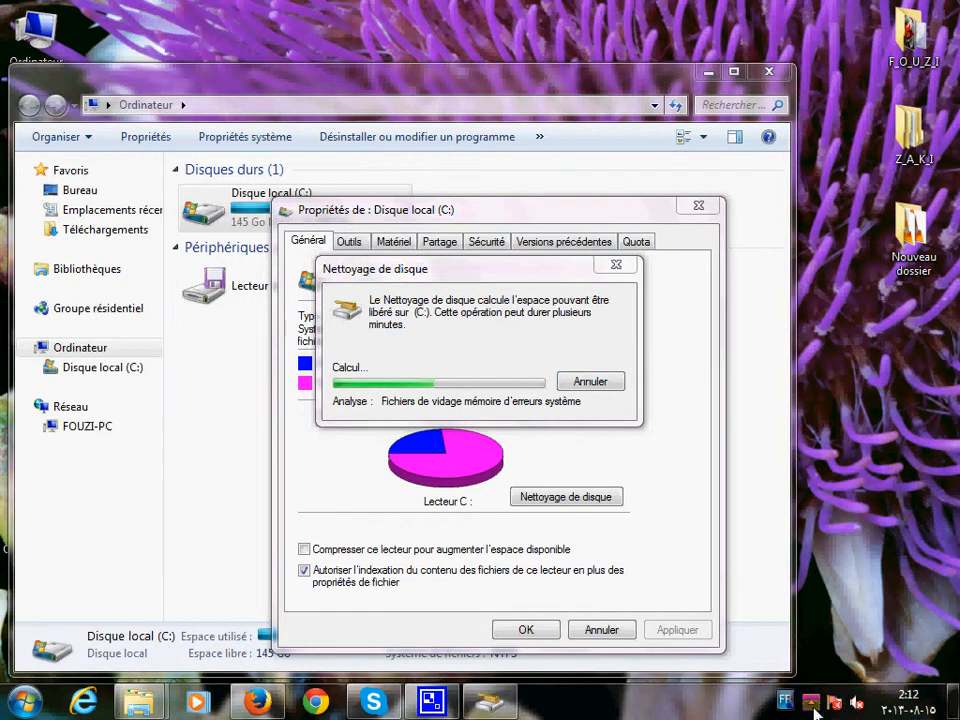
click(815, 712)
click(776, 672)
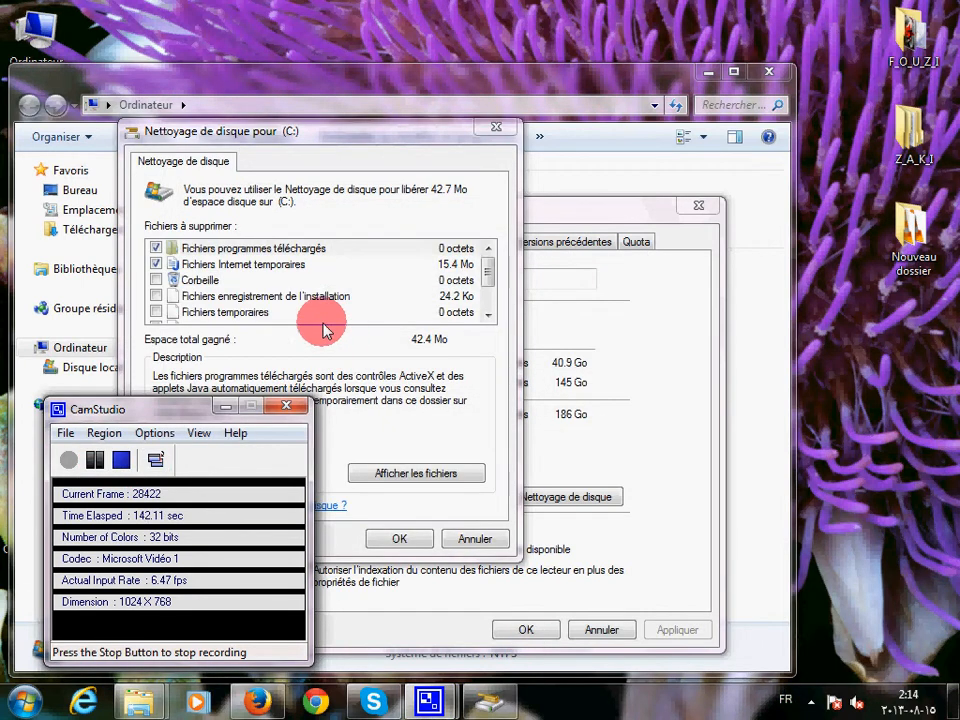
Move the Disk Cleanup window away from the CamStudio recorder and minimize the recorder window
drag(370, 137, 463, 140)
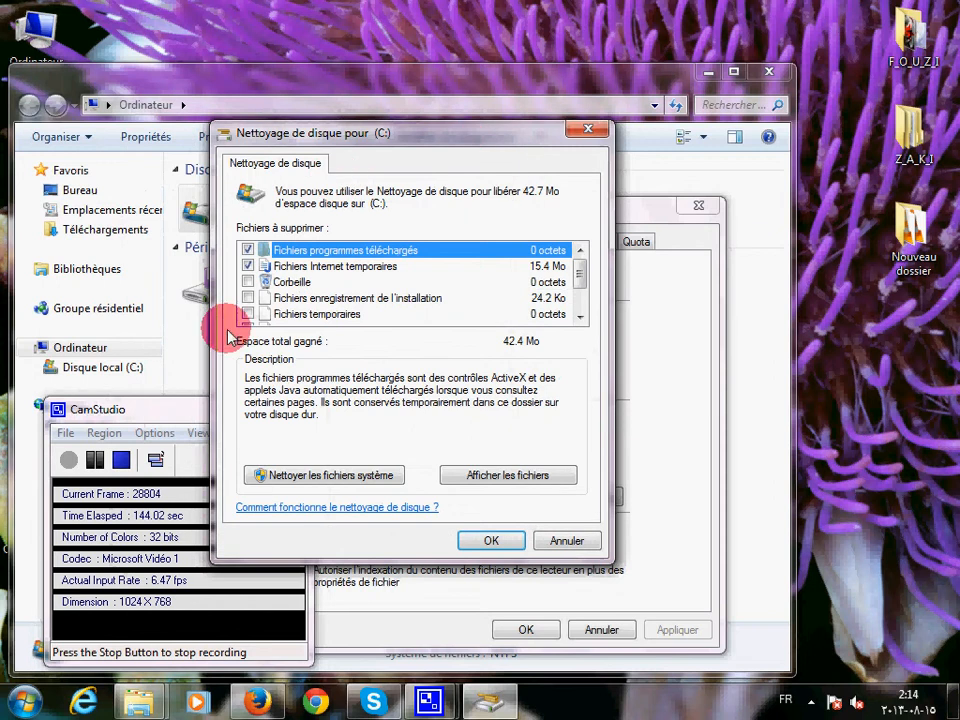
drag(168, 405, 160, 410)
click(223, 413)
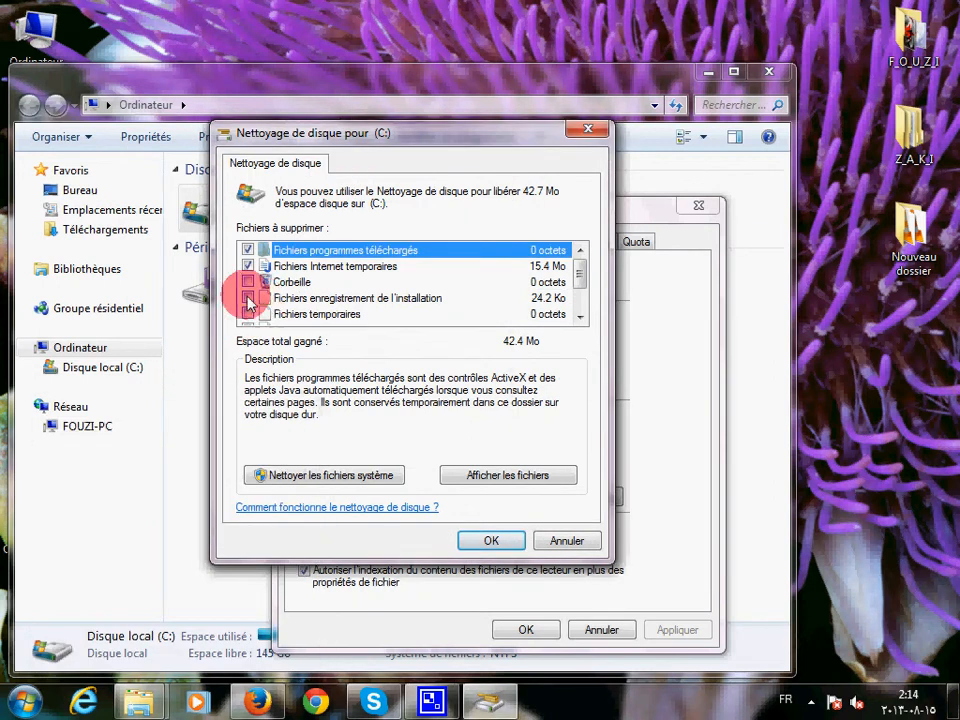
Mark Corbeille, Fichiers enregistrement de l'installation, Fichiers temporaires and Miniatures for cleanup as well, and confirm permanent deletion of the selected files
mouse_move(579, 274)
mouse_down()
mouse_move(580, 305)
mouse_move(579, 253)
mouse_up()
click(248, 313)
click(248, 297)
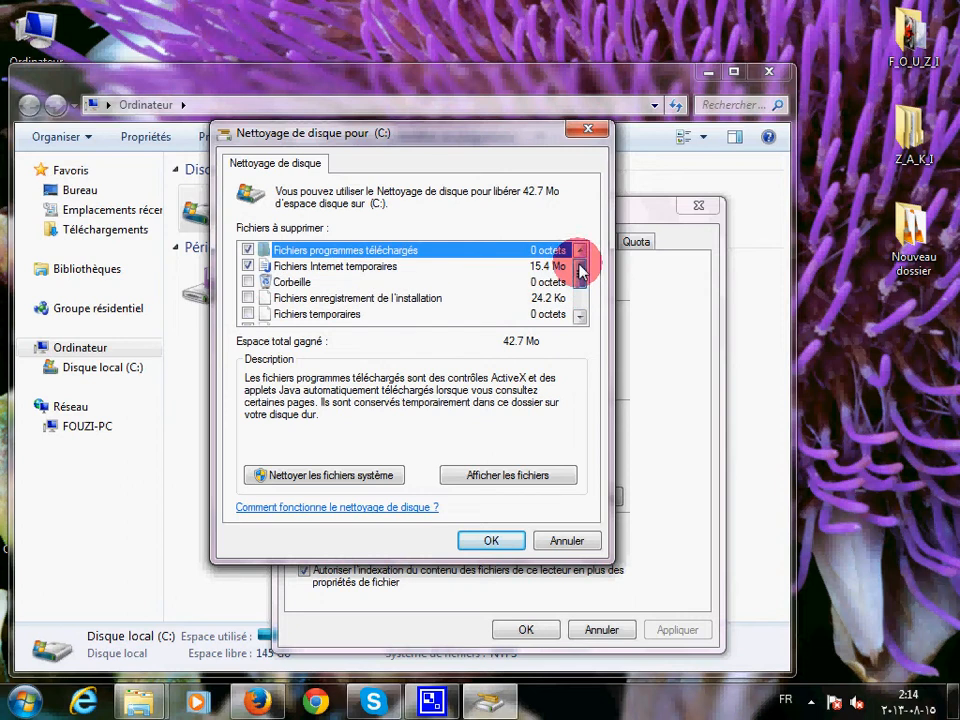
click(250, 314)
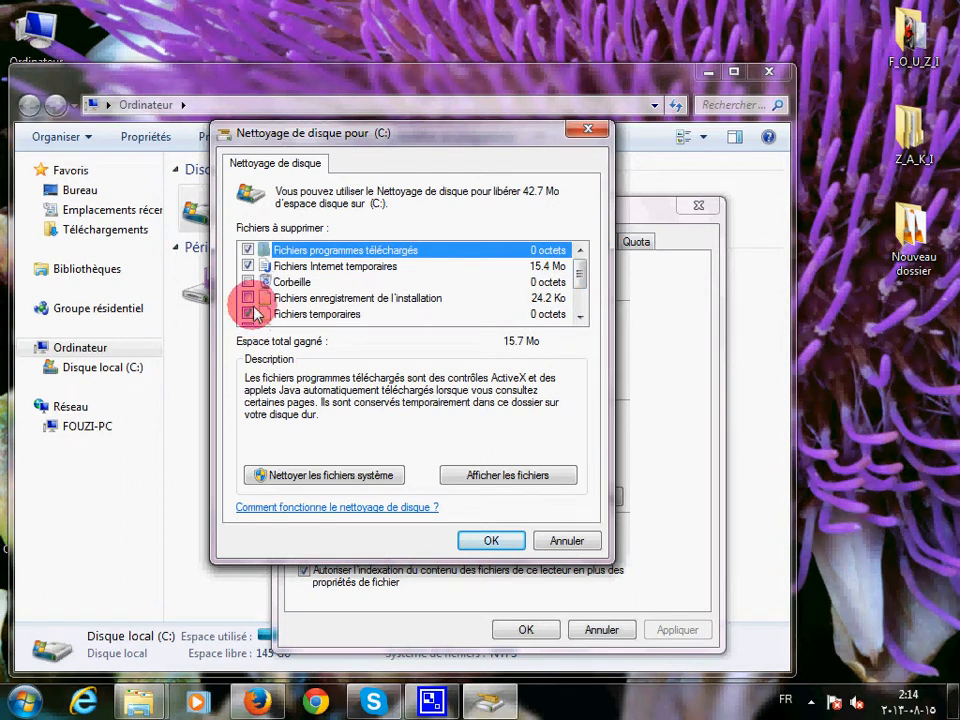
click(250, 298)
click(251, 282)
drag(582, 281, 580, 302)
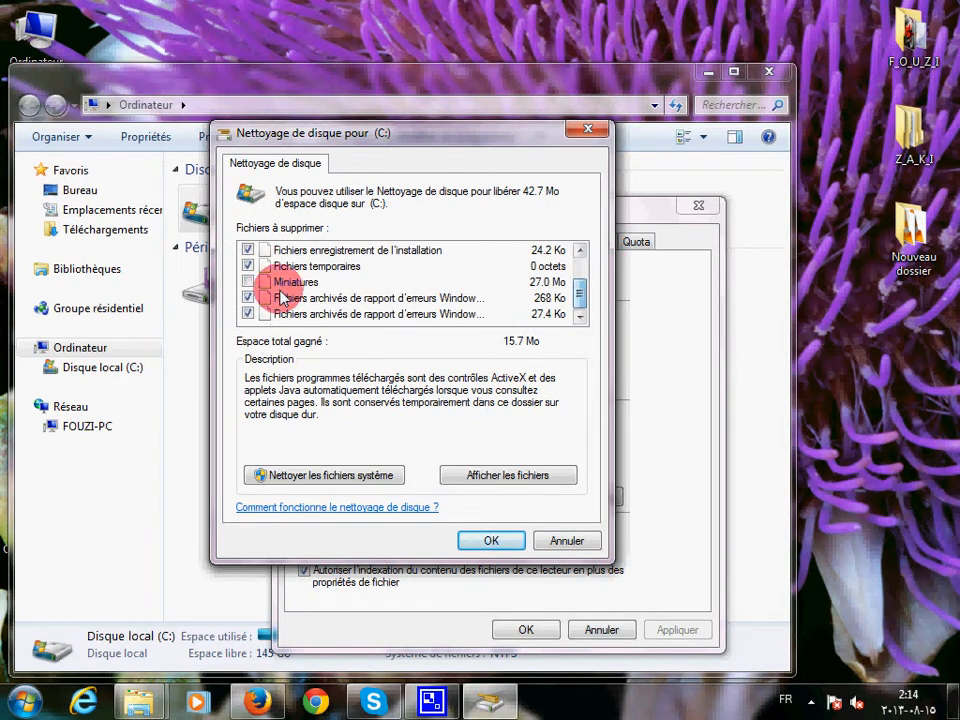
click(248, 282)
click(491, 540)
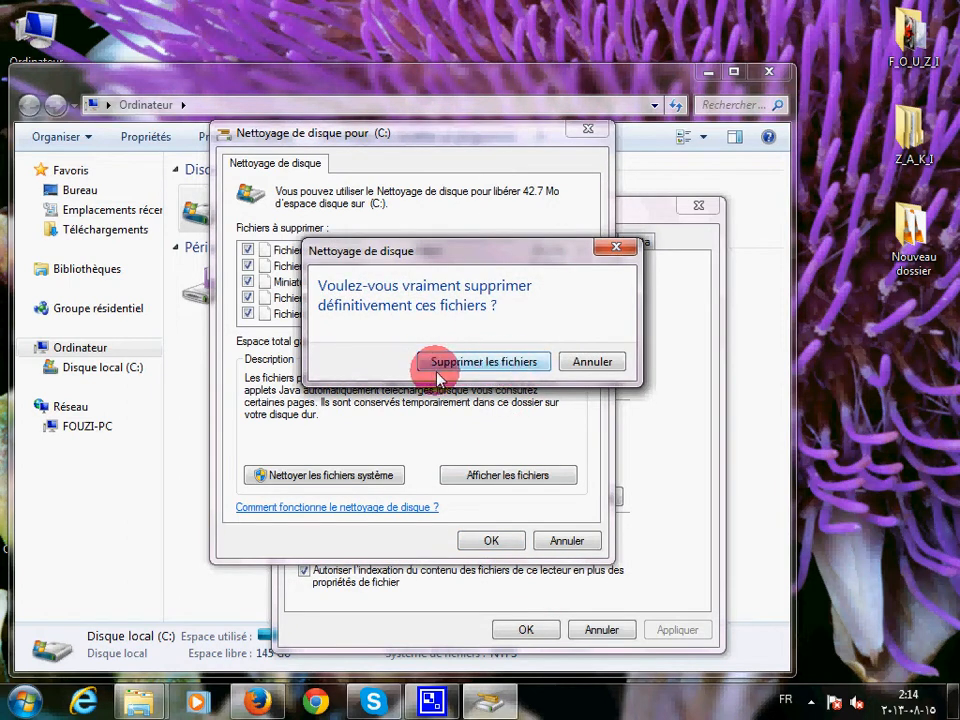
click(510, 358)
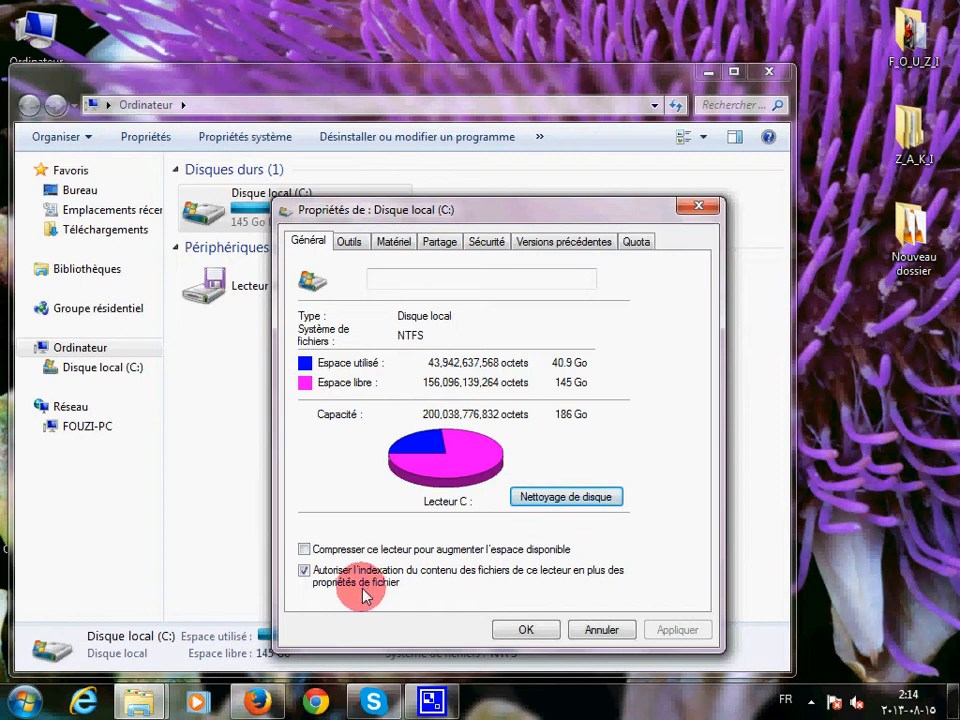
Close the disk C: properties and the Computer window, and refresh the desktop
click(526, 627)
click(770, 86)
right_click(245, 251)
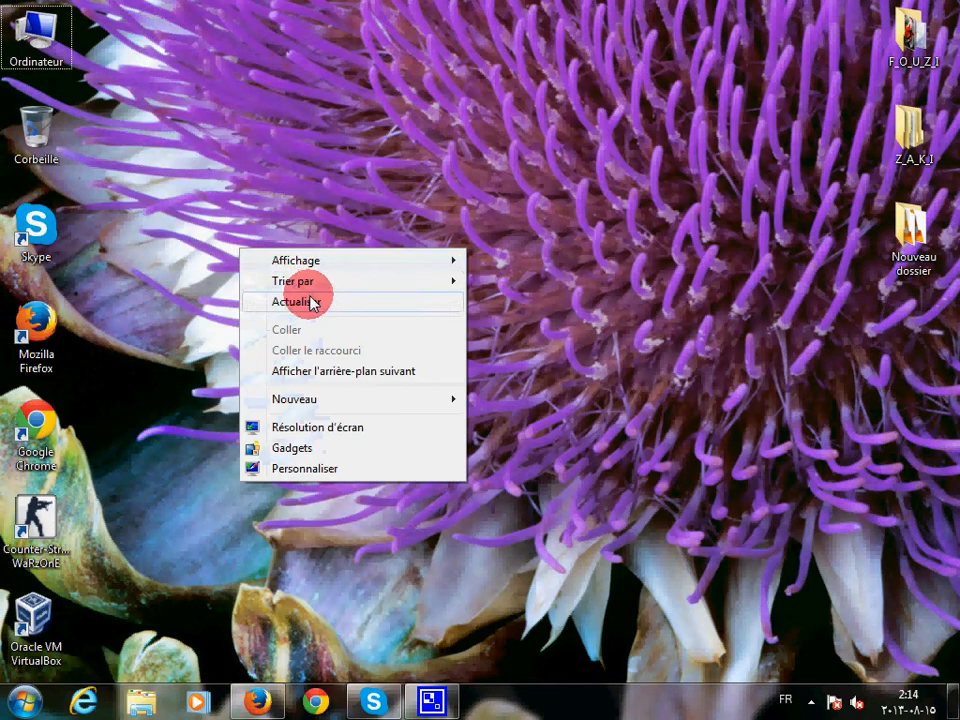
click(311, 300)
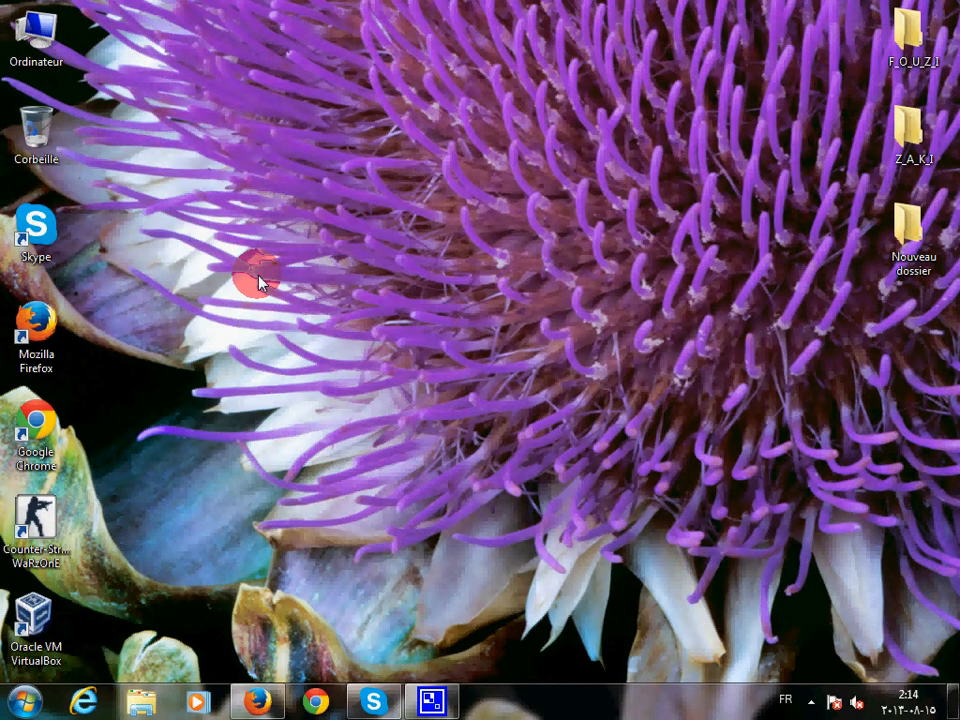
Restore the hidden CamStudio recorder window
click(811, 701)
click(779, 605)
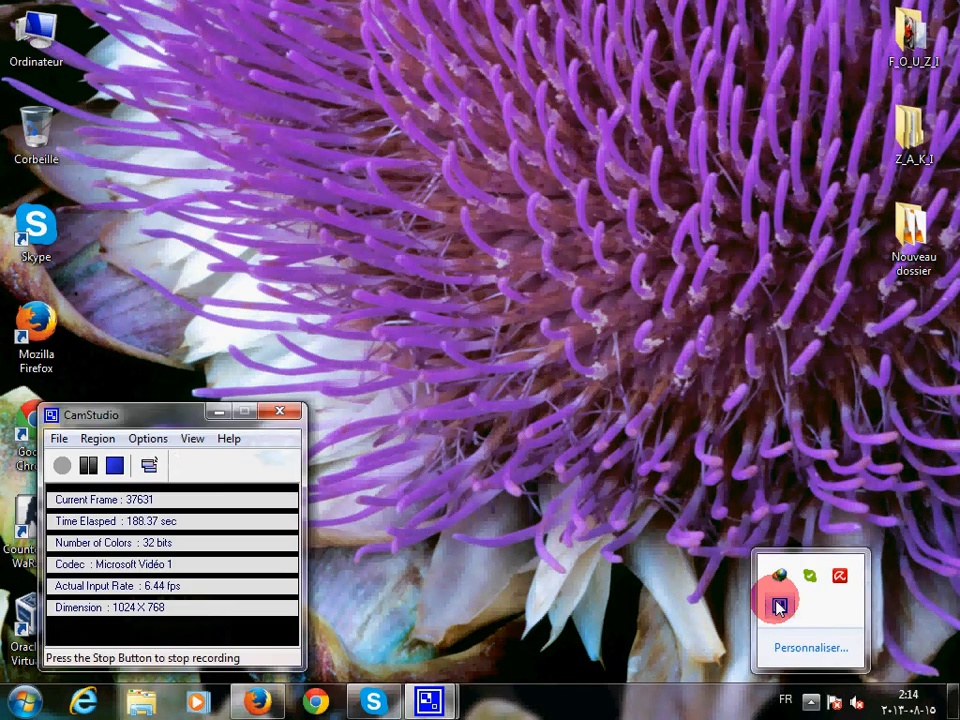
Switch to Firefox, look over the Professional page on Facebook, and close the browser window
click(258, 700)
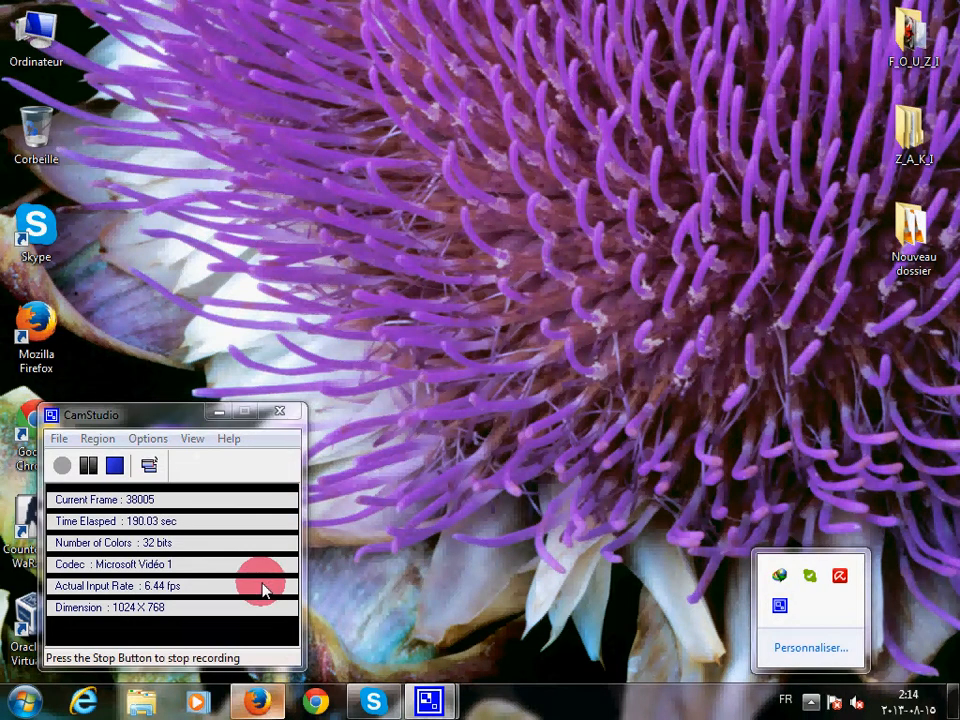
click(172, 56)
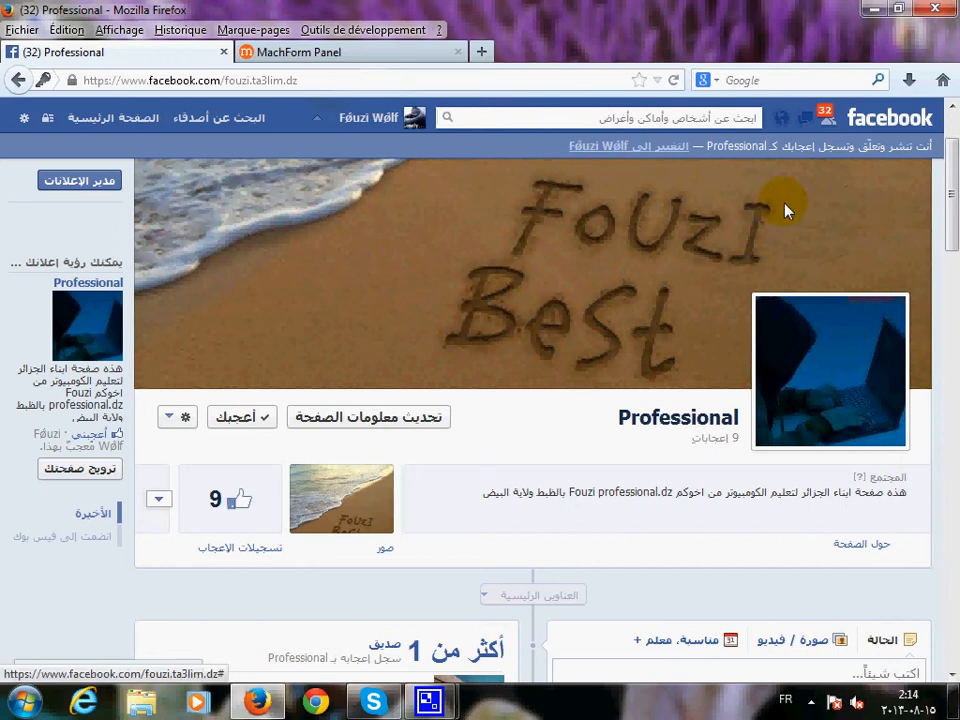
mouse_move(842, 402)
drag(952, 236, 951, 100)
click(935, 12)
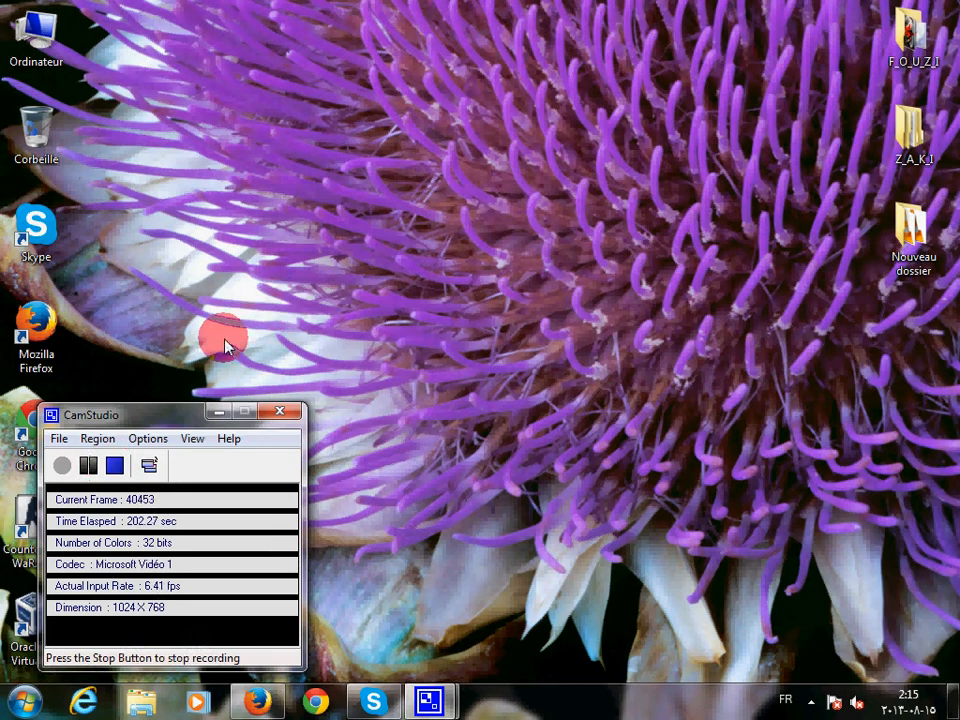